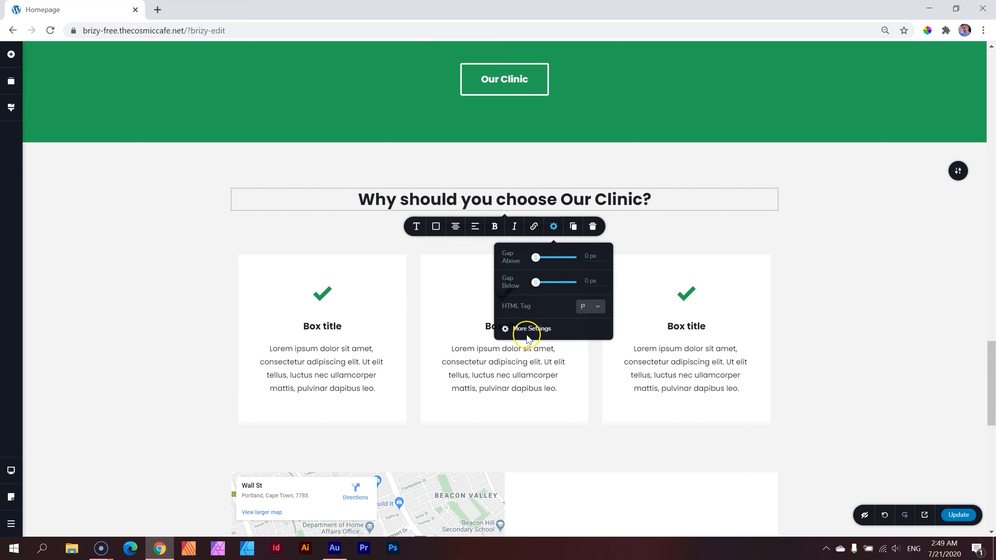
Step: Slightly reduce the bottom margin of the "Why should you choose Our Clinic?" heading in its detailed settings
click(531, 328)
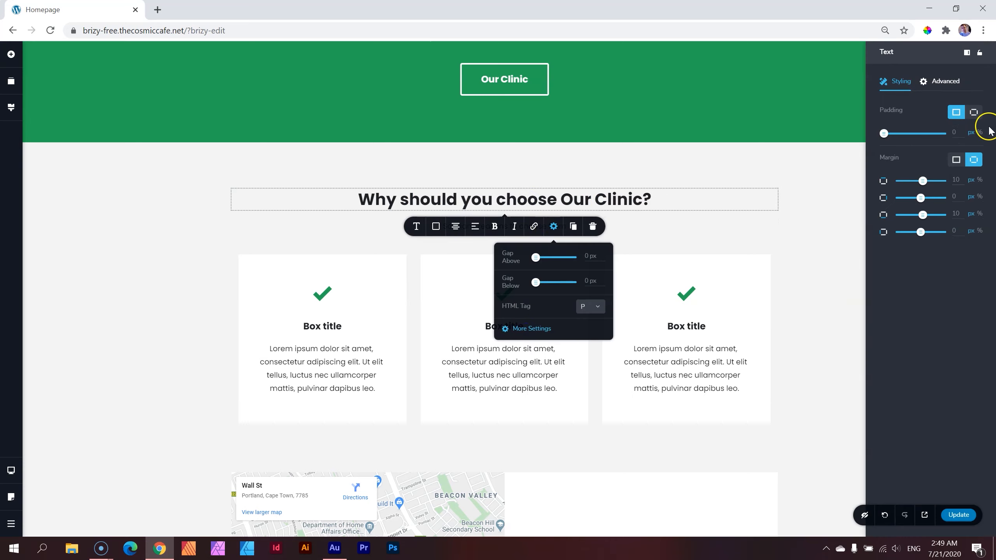
mouse_move(924, 215)
mouse_down()
mouse_move(934, 214)
mouse_move(923, 215)
mouse_up()
click(824, 247)
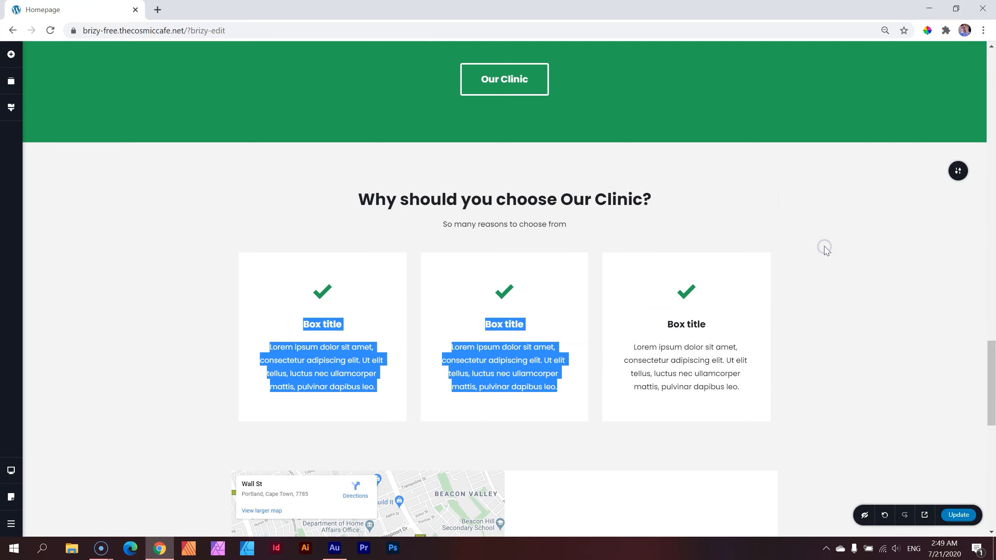
click(846, 235)
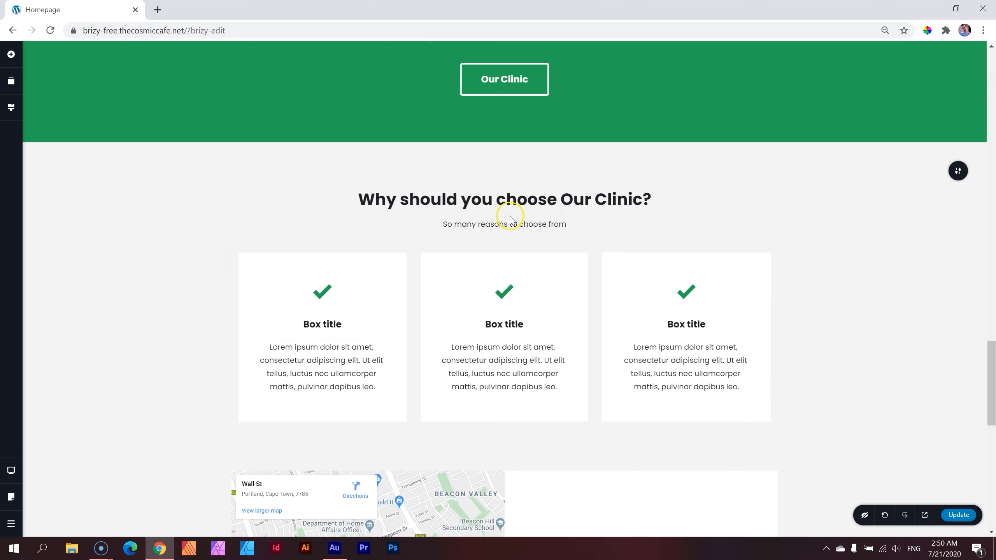
Step: Add a Spacer between the "Why should you choose Our Clinic?" heading and its subtitle, and stretch it to about 68 px high
click(11, 54)
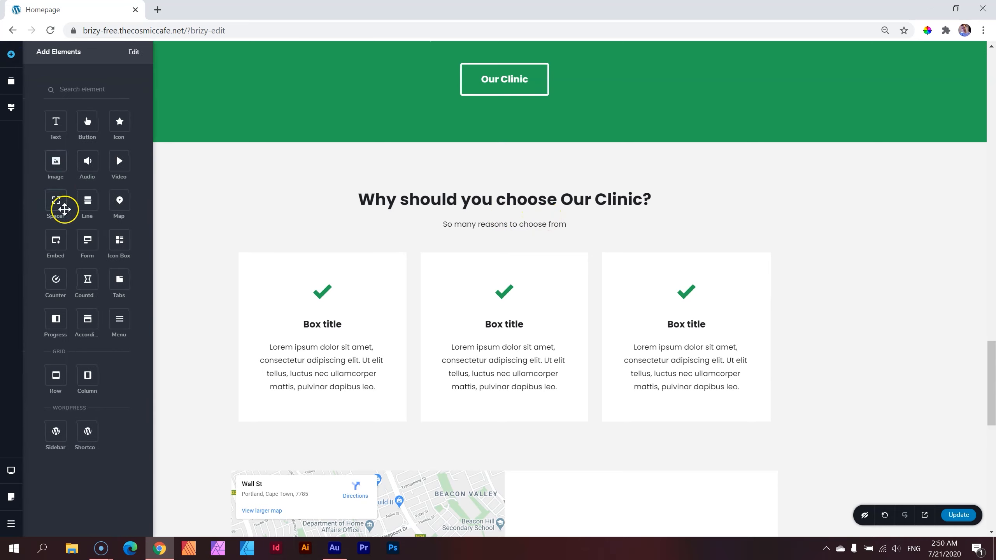
drag(64, 235, 65, 232)
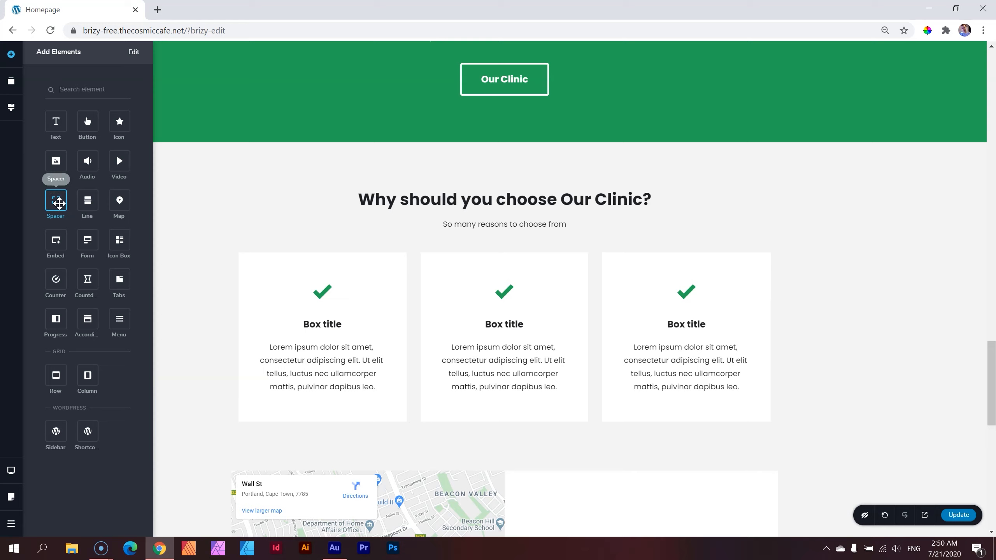
drag(60, 203, 544, 216)
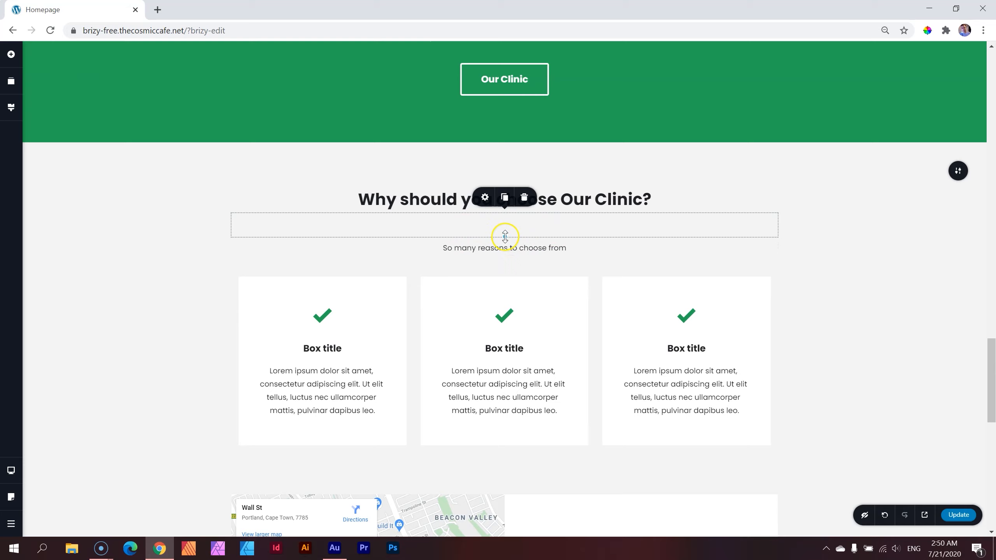
mouse_move(505, 236)
mouse_down()
mouse_move(494, 429)
mouse_move(494, 229)
mouse_move(504, 263)
mouse_move(507, 231)
mouse_move(511, 293)
mouse_move(511, 227)
mouse_move(518, 316)
mouse_move(516, 233)
mouse_move(517, 246)
mouse_up()
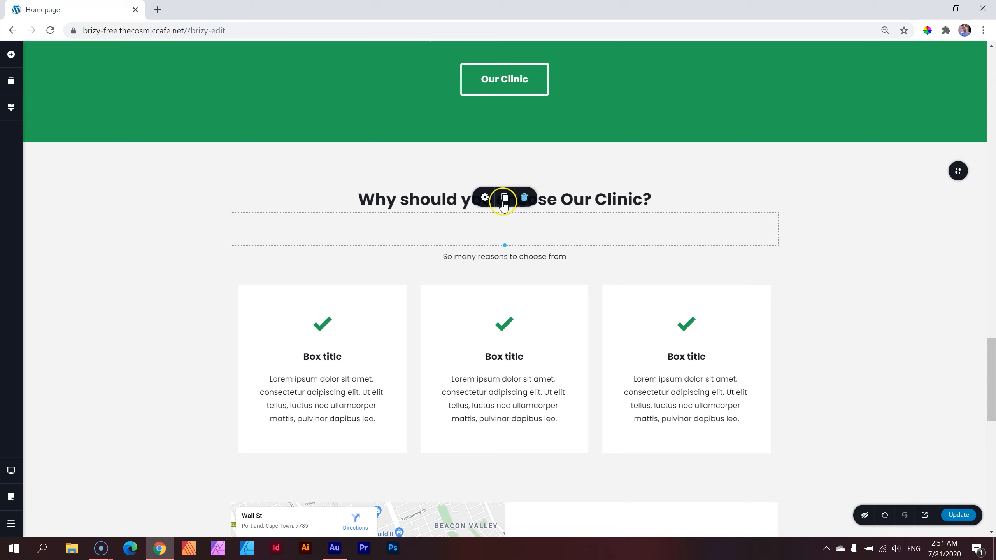
Step: Set the height of the spacer below the heading to exactly 75 px
click(485, 197)
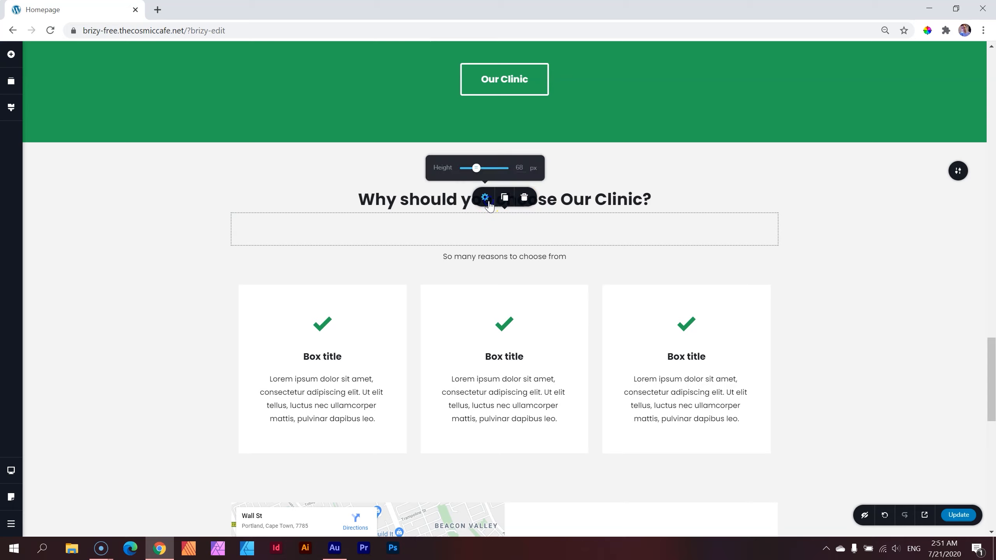
double_click(519, 168)
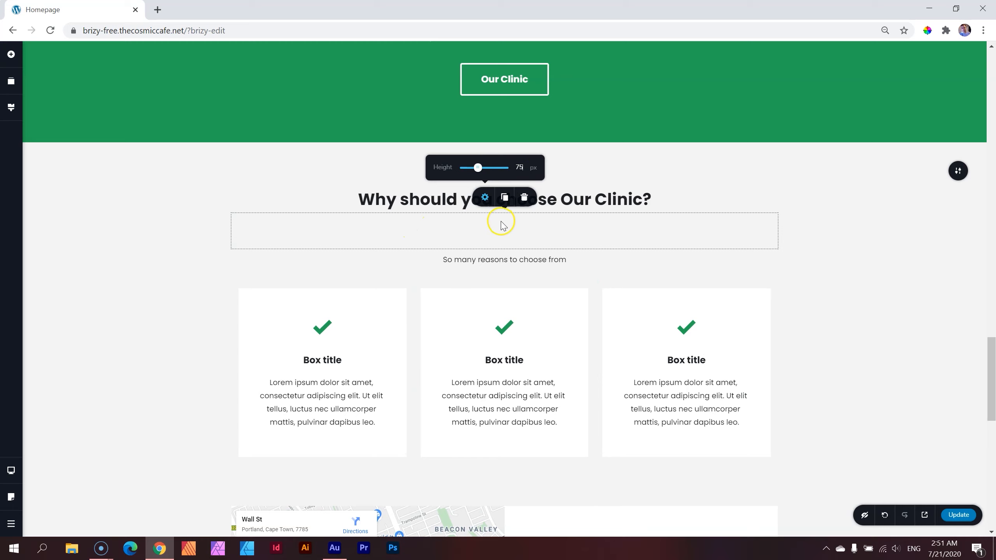
click(872, 236)
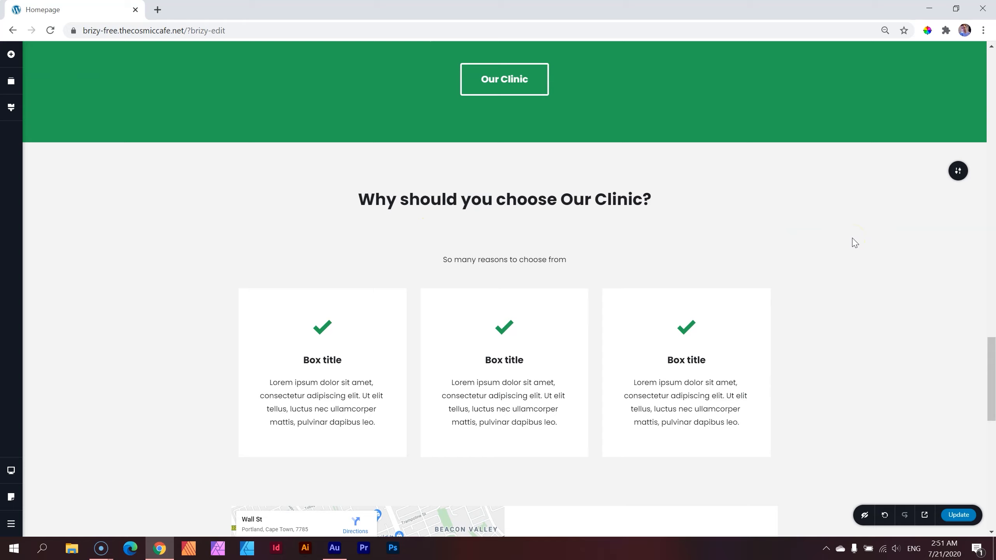
Step: Switch to the tablet view and shrink the spacer below the "Why should you choose Our Clinic?" heading to a thin strip
click(491, 237)
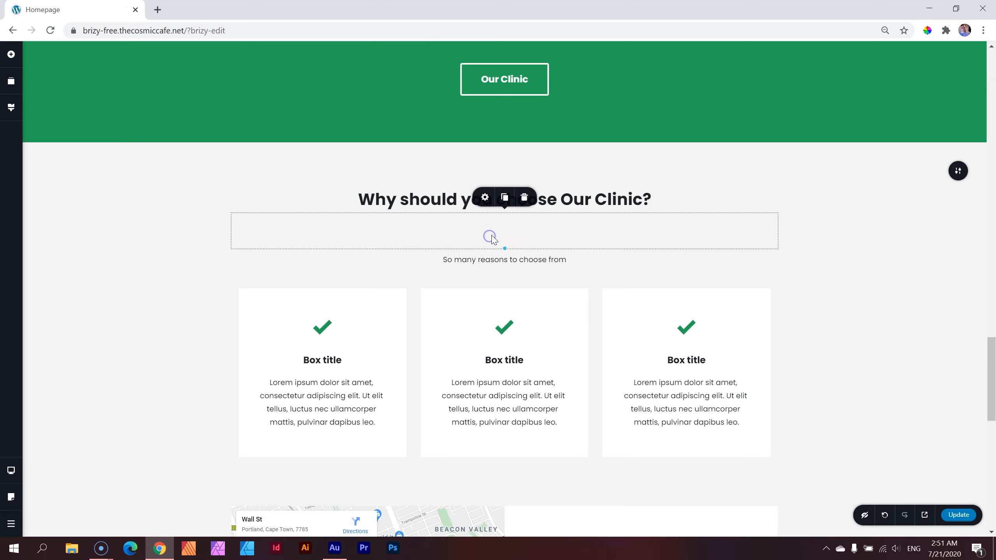
click(11, 470)
click(58, 462)
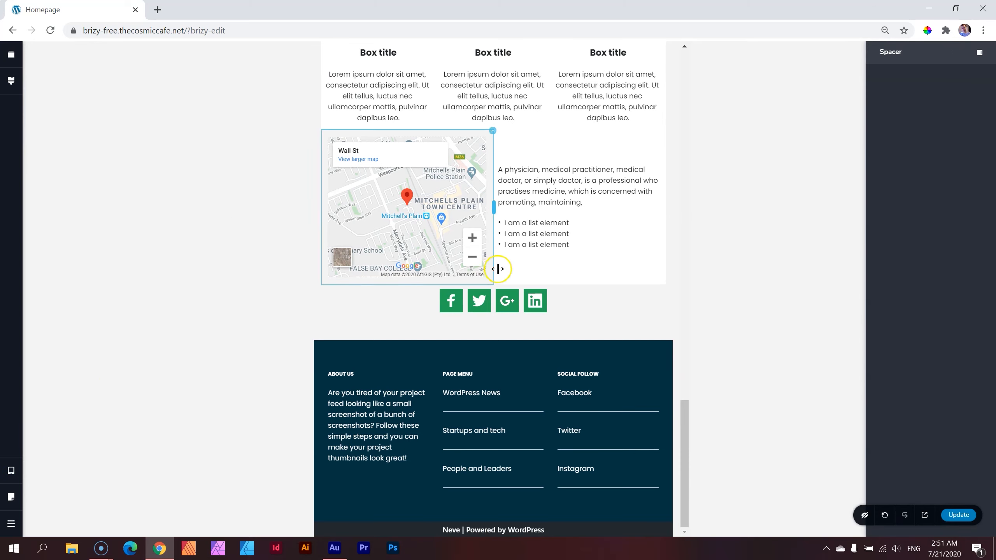
scroll(494, 267, up, 5)
drag(493, 222, 502, 182)
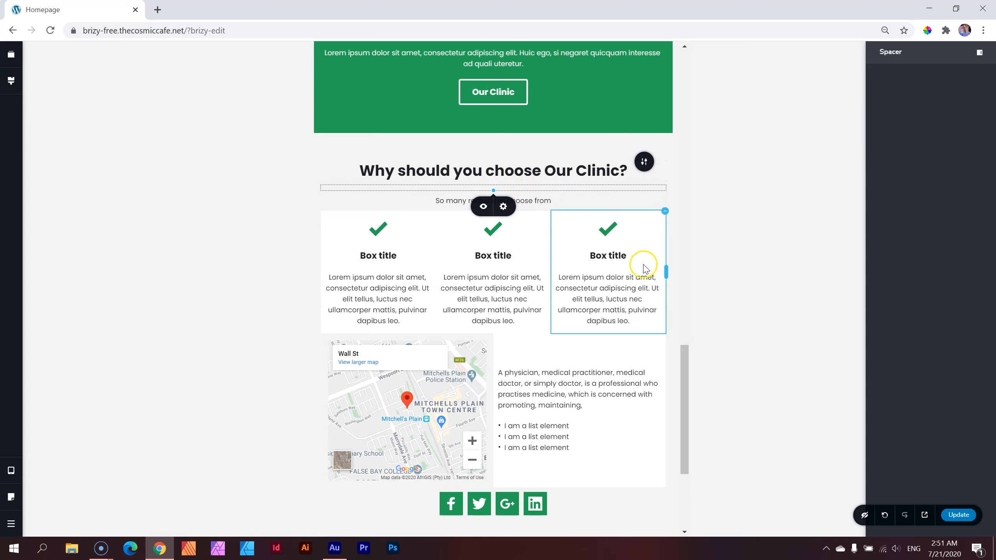
Step: Switch to the mobile view and shrink the spacer between the heading and "So many reasons to choose from"
click(11, 471)
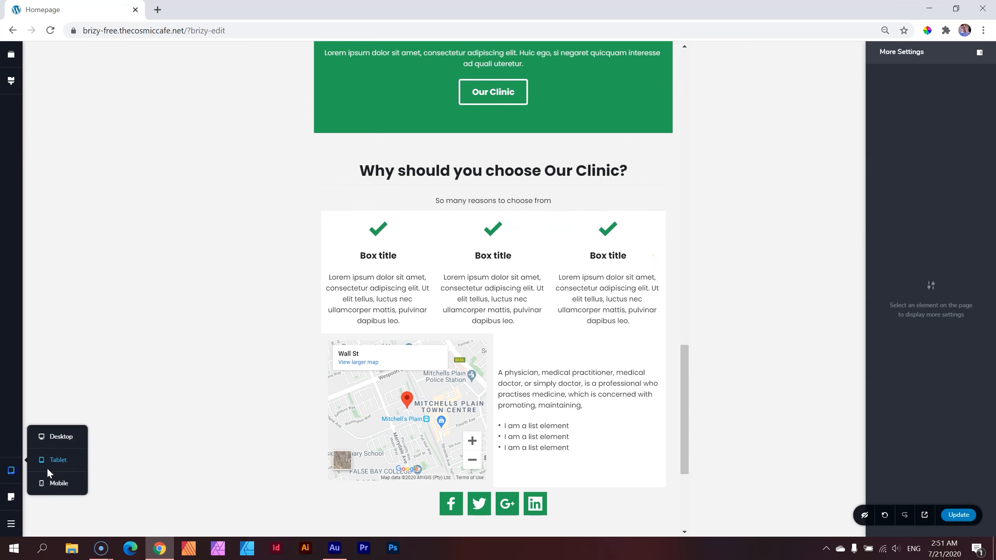
click(59, 483)
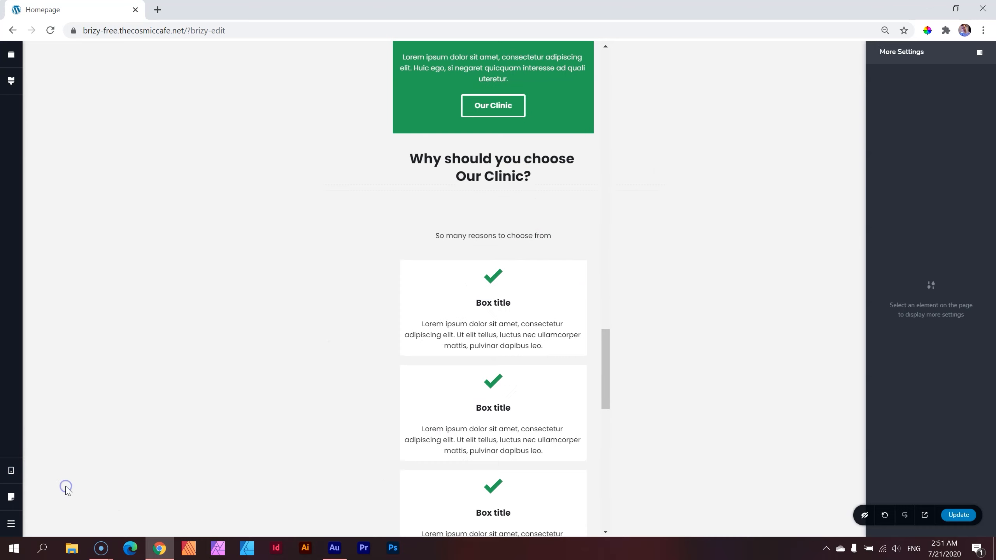
click(522, 203)
drag(494, 225, 493, 195)
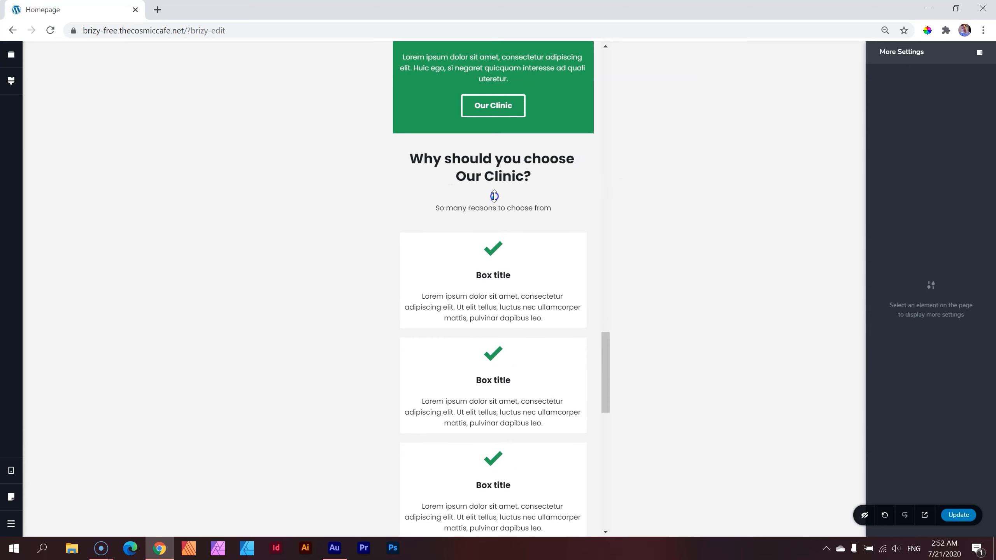
Step: Return from the mobile view through the tablet view to the desktop view of the page
mouse_move(20, 471)
click(47, 459)
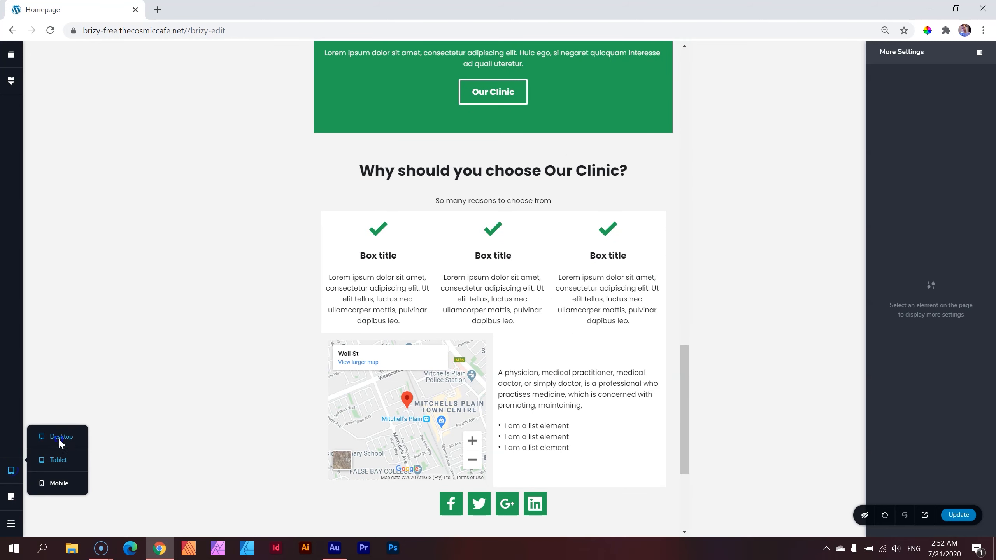
click(47, 437)
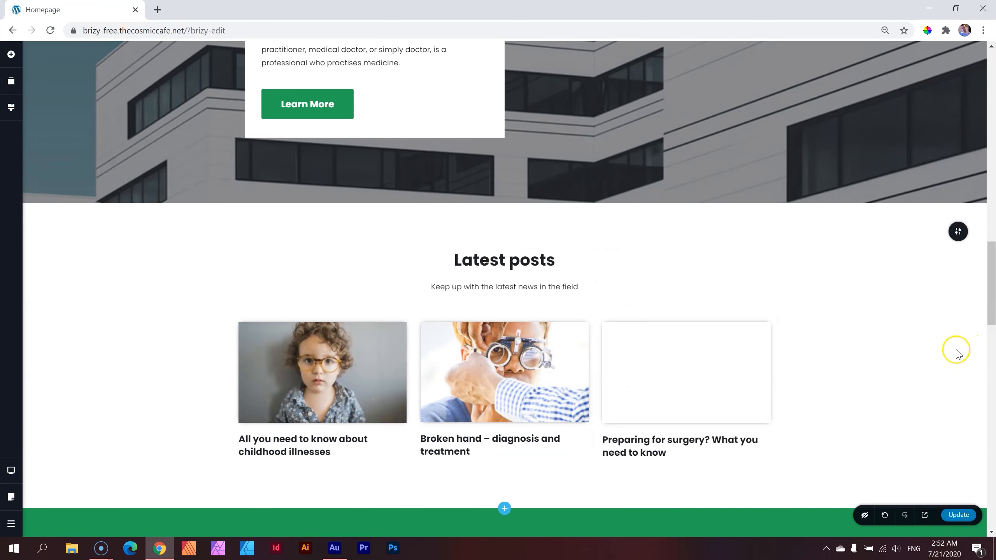
Step: Review the spacing between the elements and sections along the whole desktop page
scroll(952, 357, down, 10)
scroll(953, 361, up, 2)
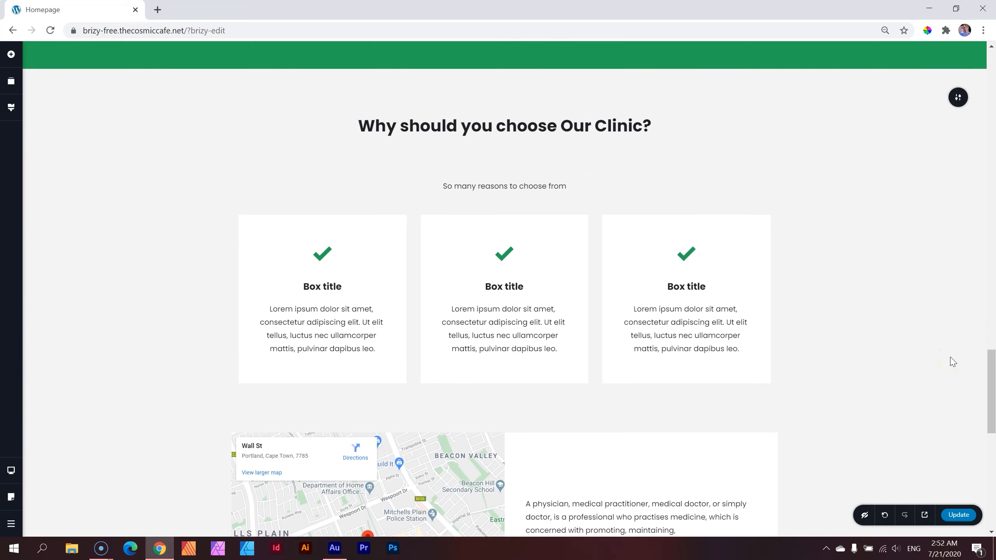
scroll(953, 361, down, 1)
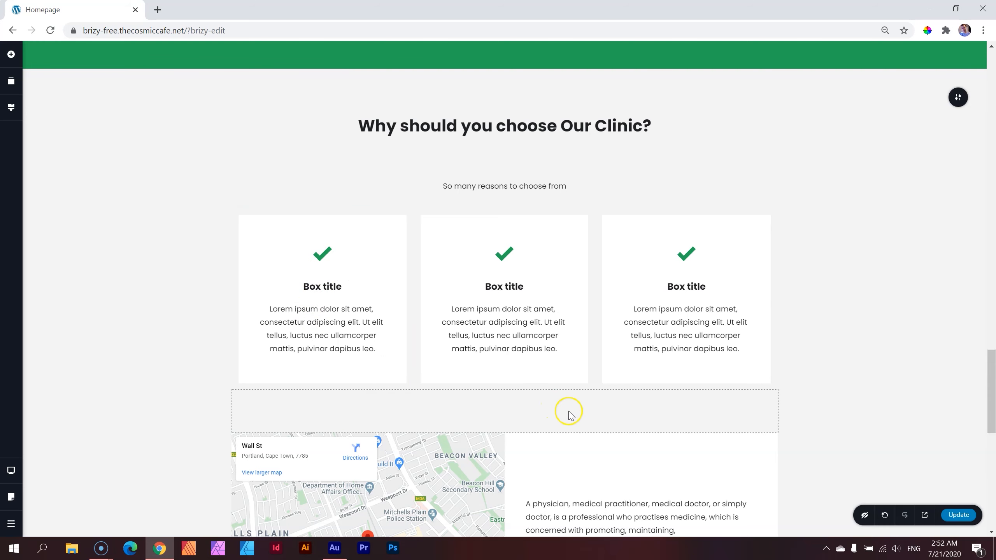
scroll(565, 376, down, 3)
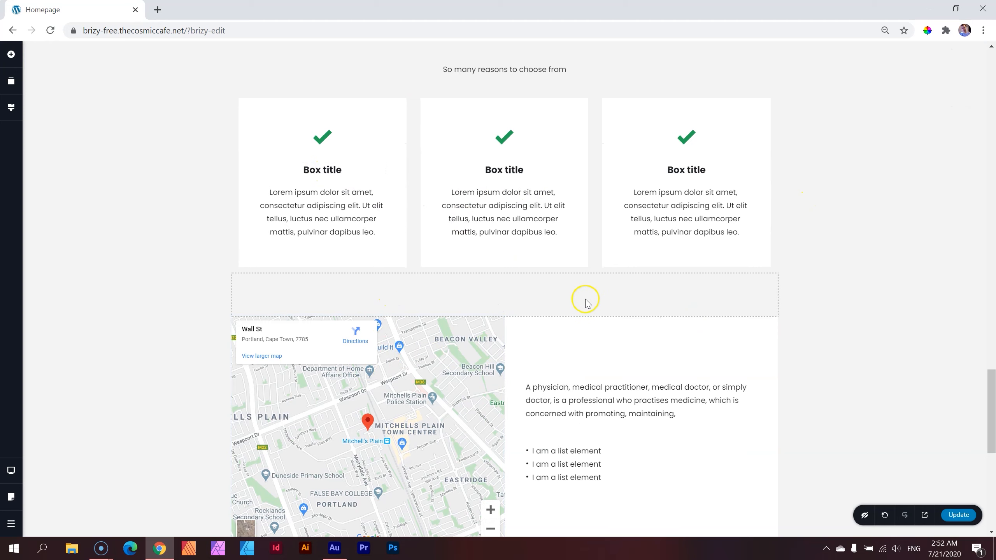
scroll(790, 289, down, 4)
scroll(794, 310, up, 15)
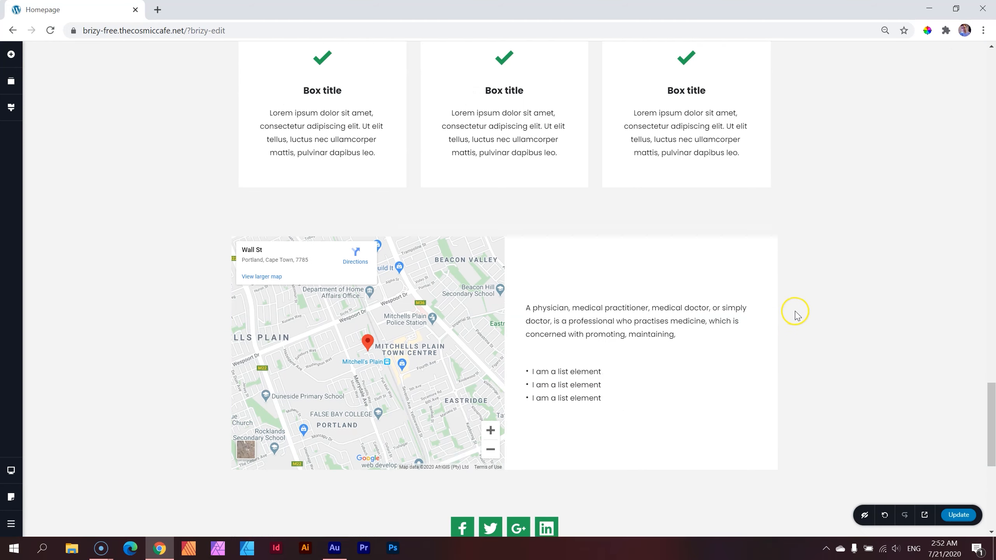
scroll(795, 314, up, 15)
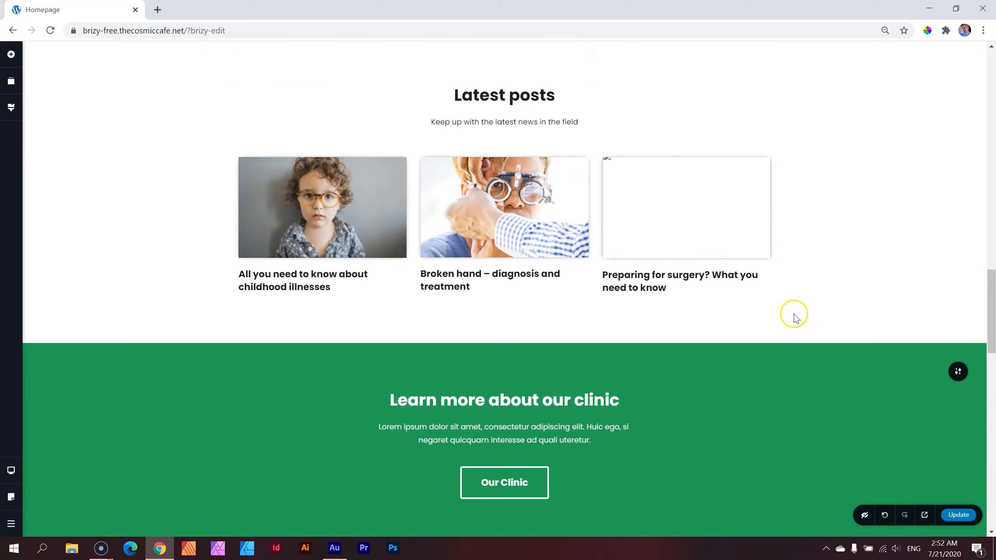
scroll(793, 314, up, 15)
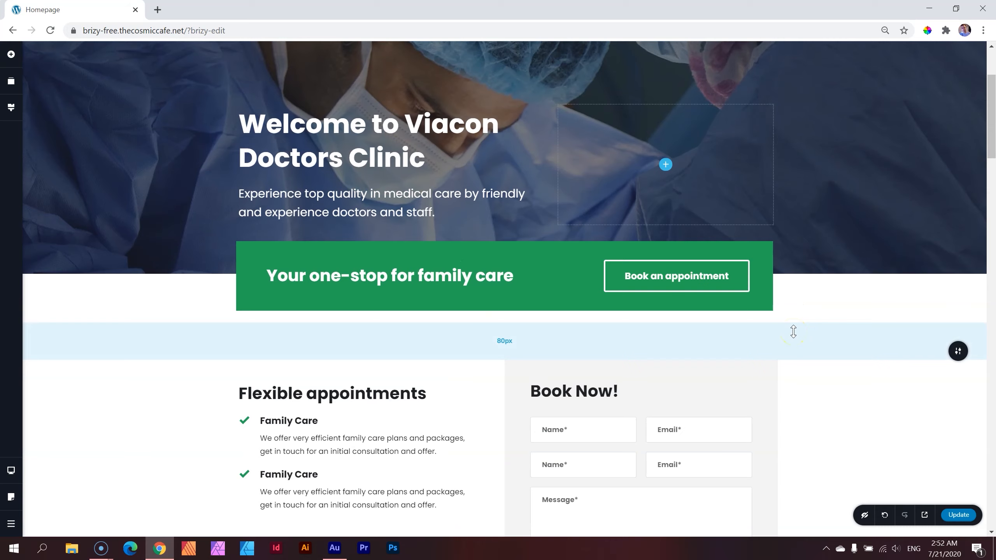
scroll(794, 332, down, 4)
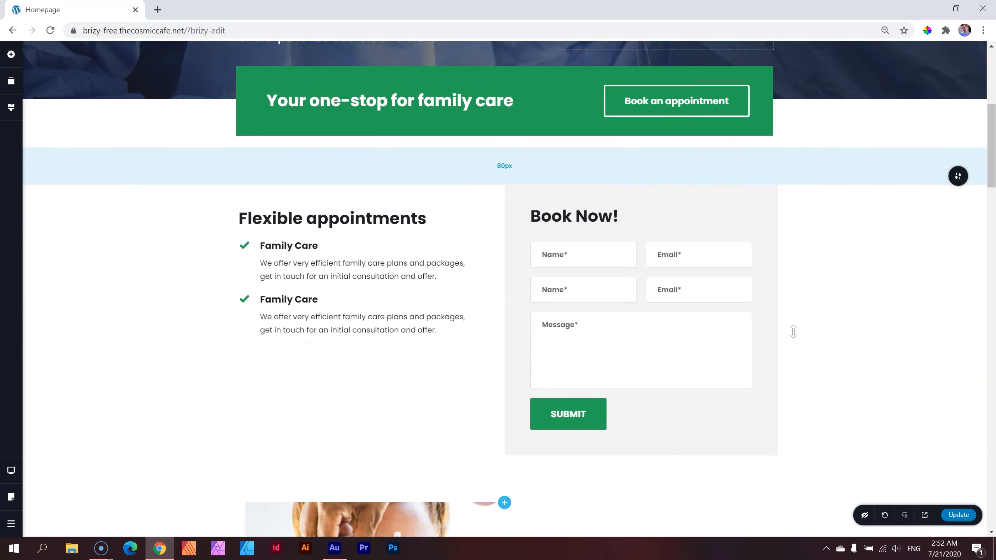
scroll(794, 331, down, 17)
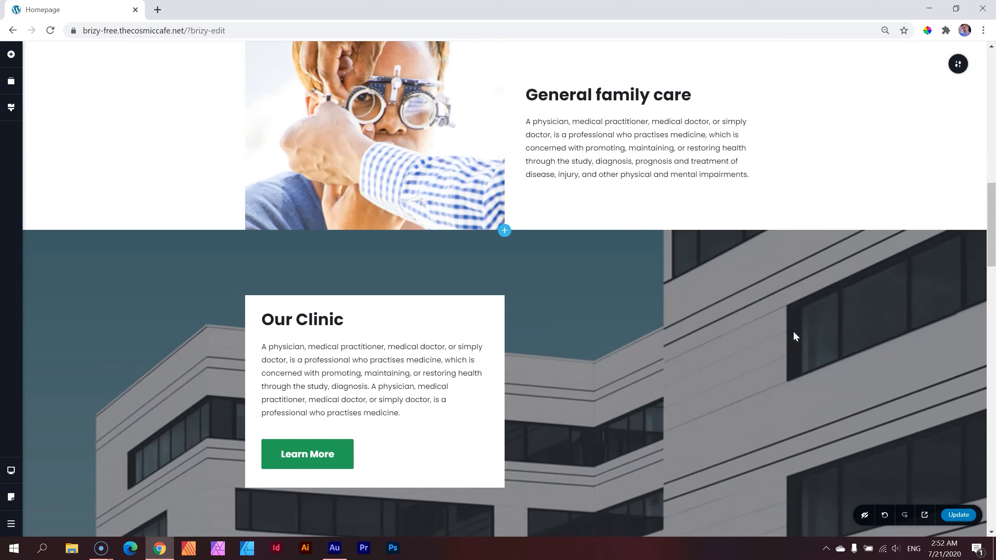
scroll(794, 336, down, 3)
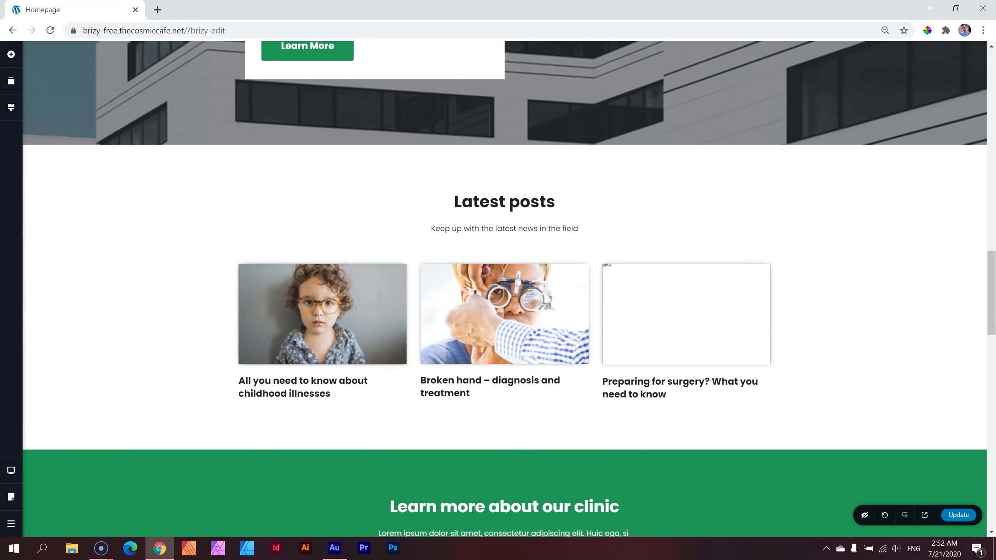
Step: Switch to the tablet view and select the spacer between the "Why should you choose Our Clinic?" heading and its subtitle
mouse_move(11, 471)
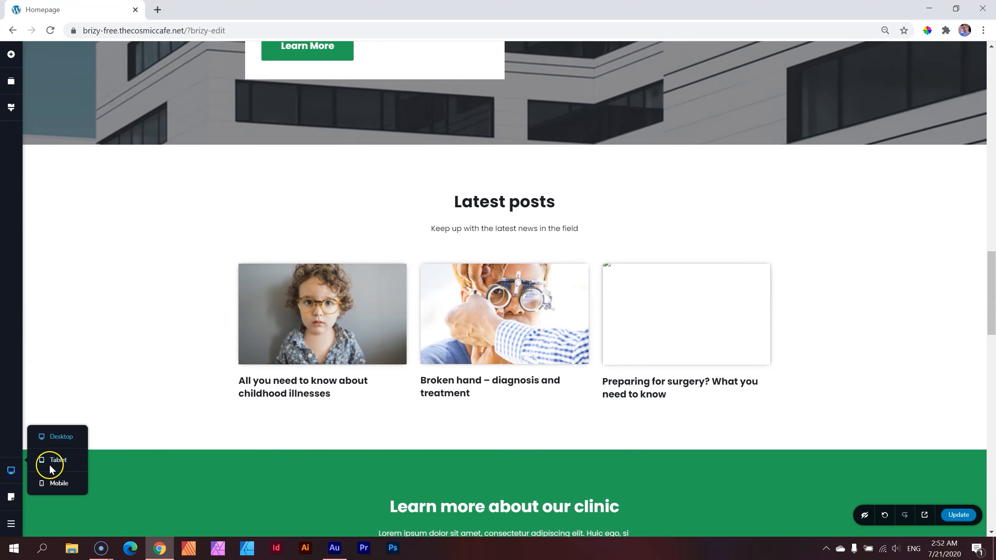
click(58, 459)
click(489, 126)
click(490, 129)
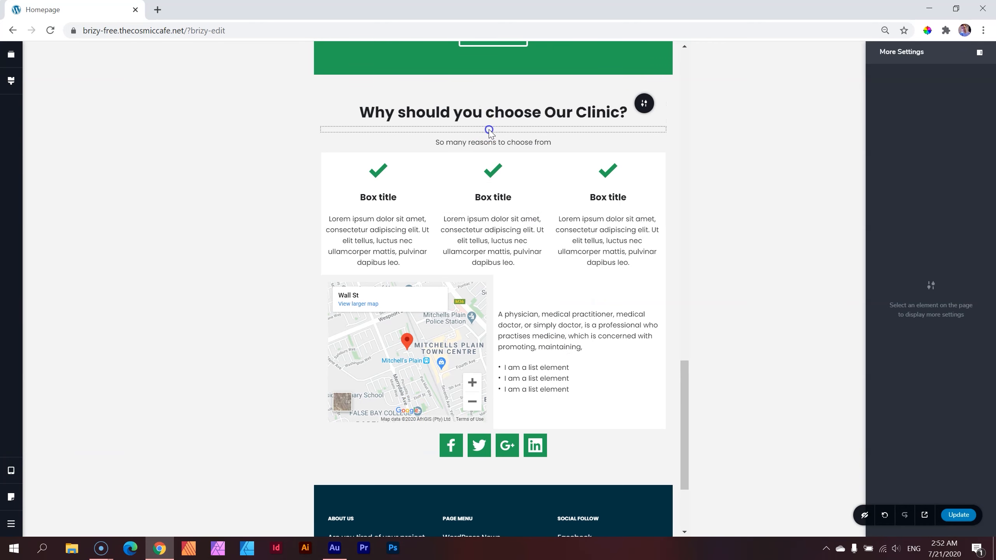
mouse_move(489, 129)
mouse_down()
mouse_move(494, 208)
mouse_move(501, 128)
mouse_up()
click(502, 129)
Step: Reduce the bottom margin of the "Why should you choose Our Clinic?" heading to 6 px in the tablet view
click(541, 114)
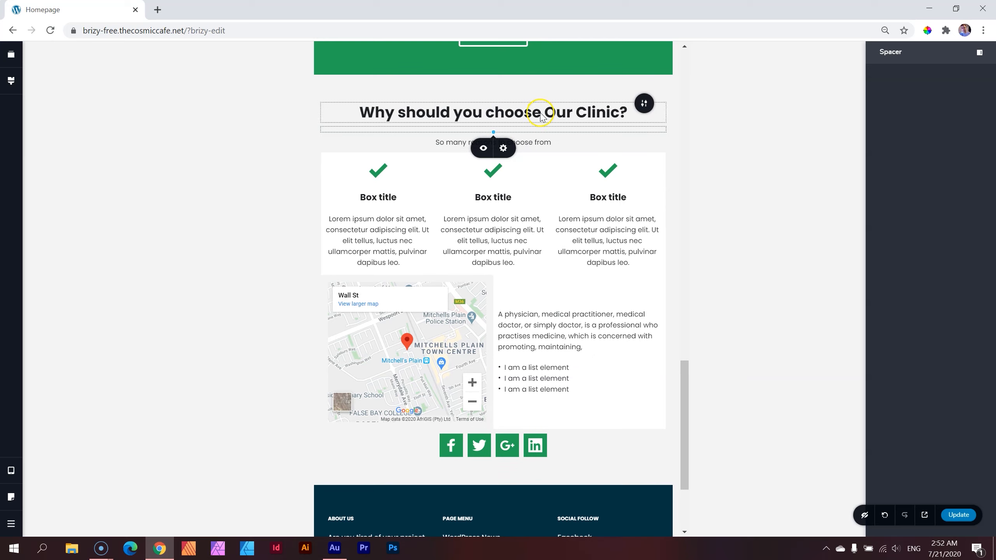
click(484, 145)
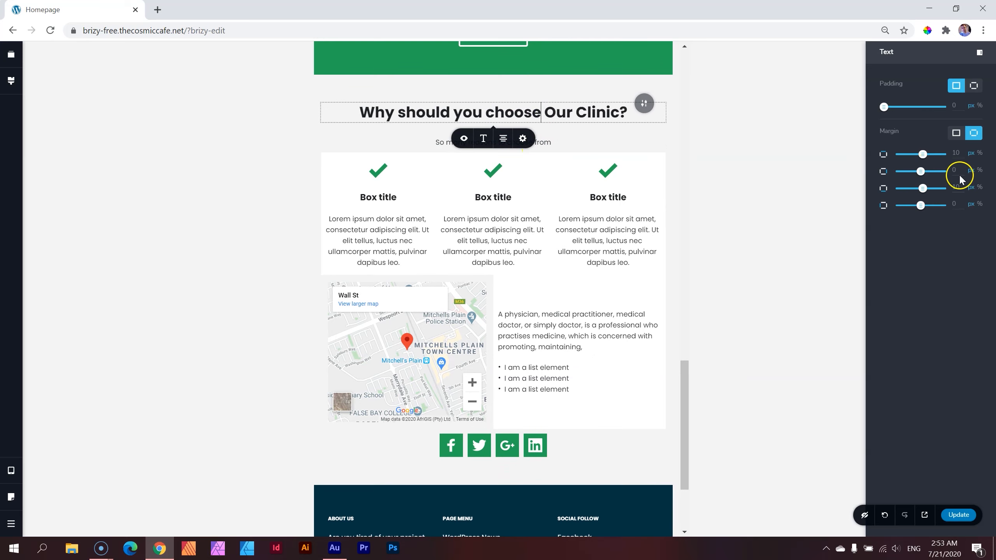
mouse_move(922, 188)
mouse_down()
mouse_move(935, 189)
mouse_move(910, 189)
mouse_move(919, 190)
mouse_up()
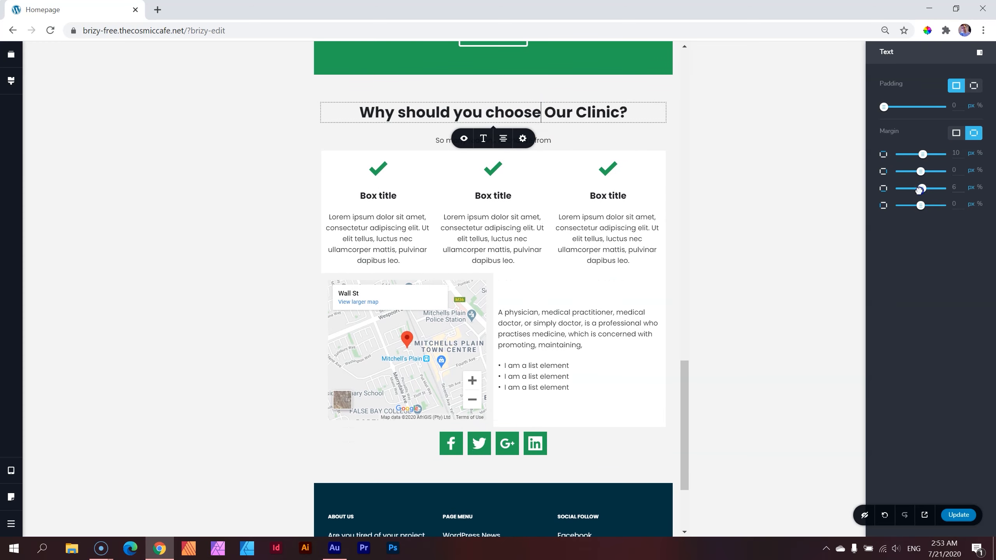